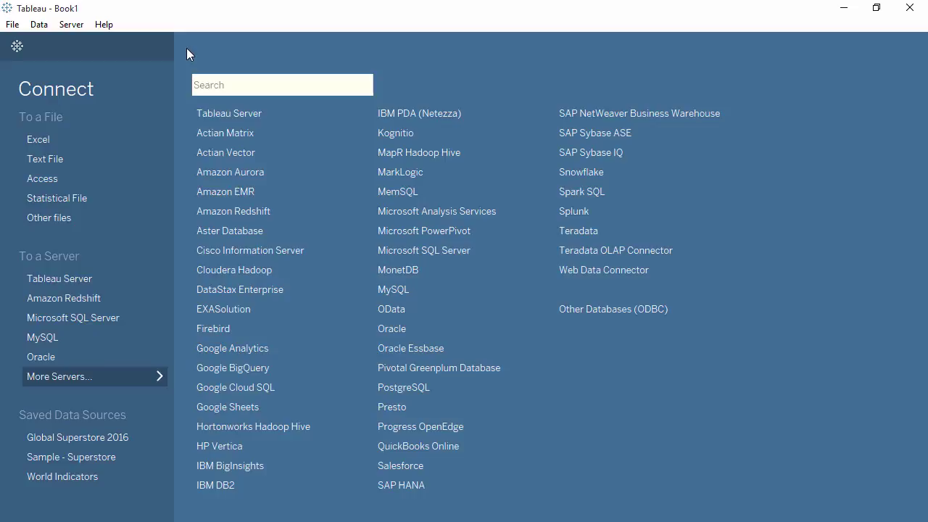
# Step: Connect to the local SuperCube.cub file using database and cube SuperCube, with the connection named SuperCube
pyautogui.click(83, 219)
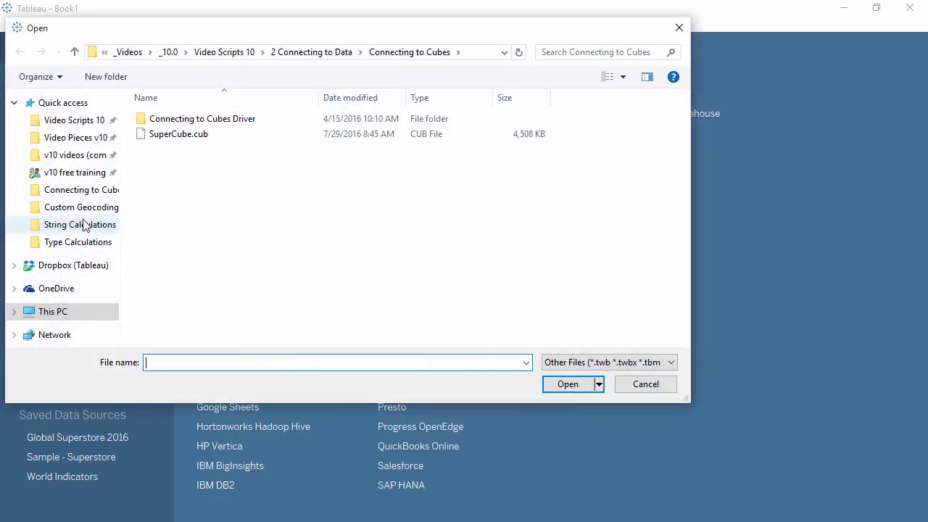
pyautogui.doubleClick(181, 135)
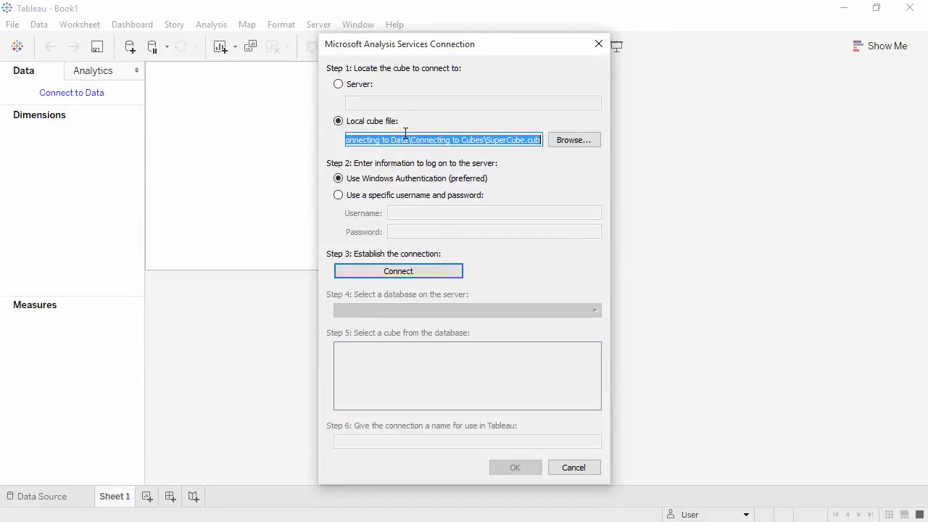
pyautogui.click(404, 279)
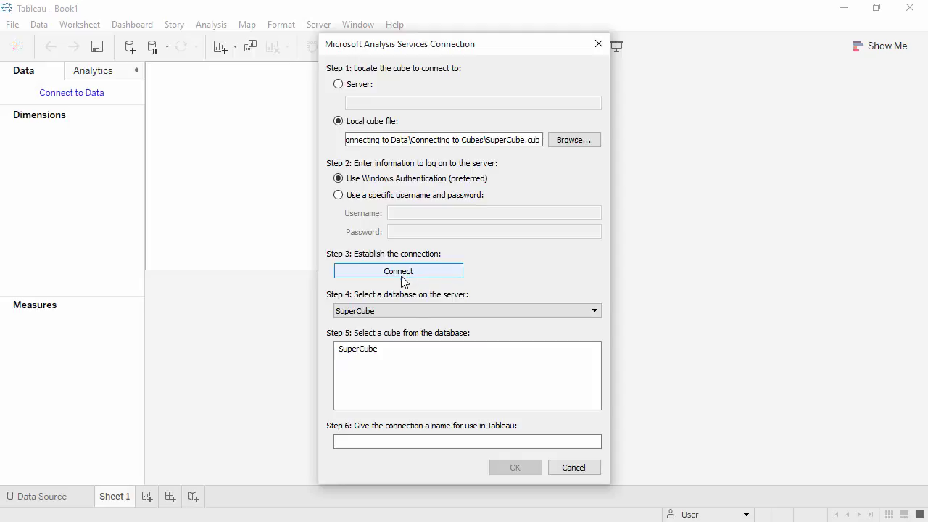
pyautogui.click(400, 308)
pyautogui.click(401, 324)
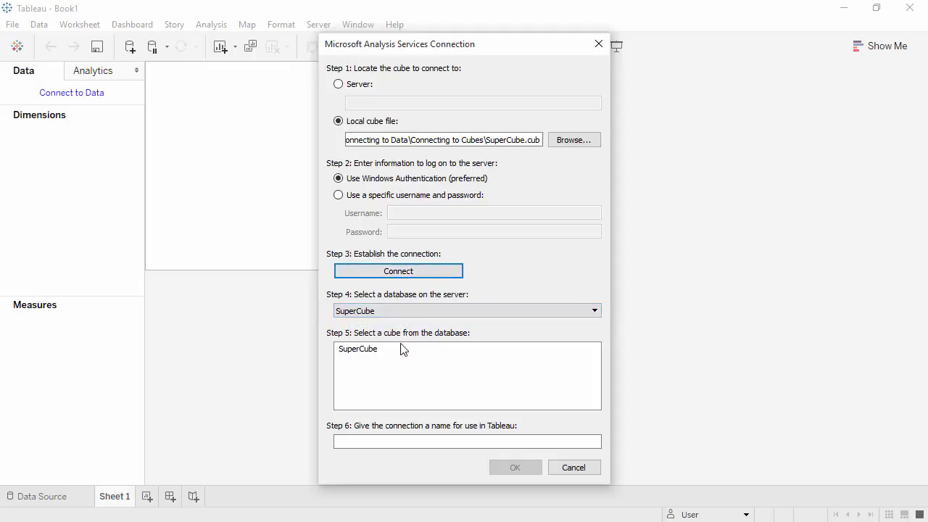
pyautogui.click(401, 350)
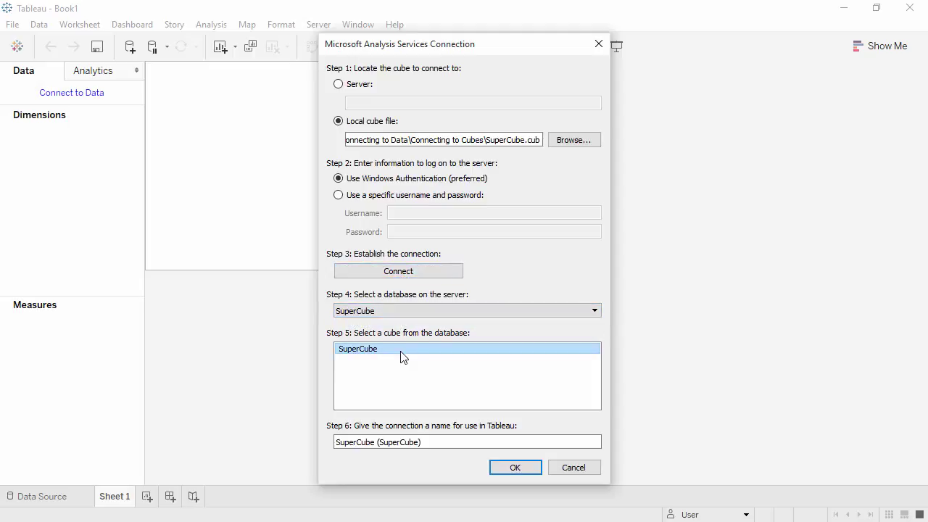
pyautogui.moveTo(430, 445); pyautogui.dragTo(377, 445)
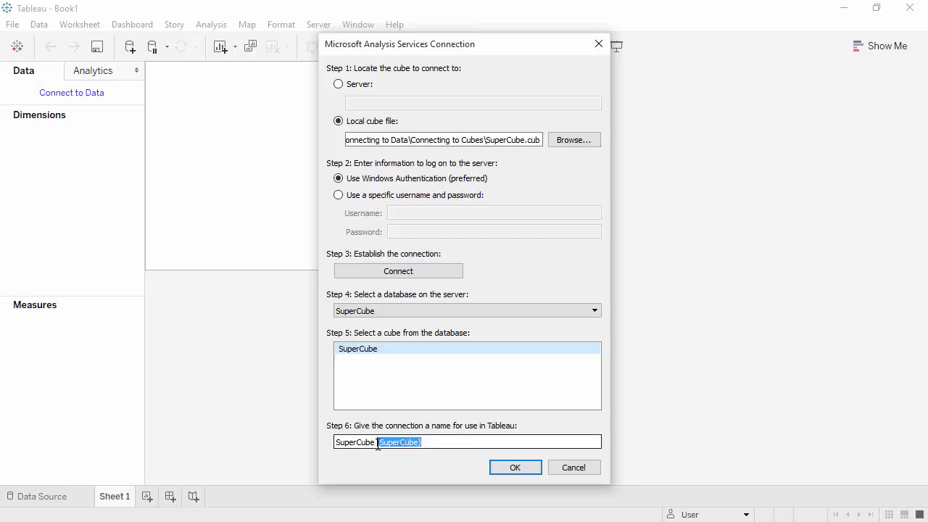
pyautogui.press('BackSpace')
pyautogui.click(493, 469)
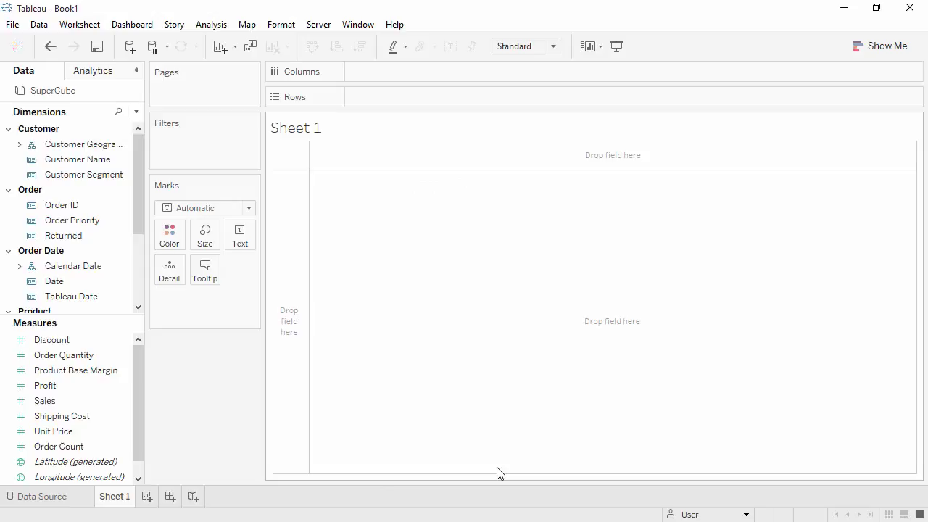
# Step: On the Data Source page, inspect the Profit field's name and its data type options without changing them
pyautogui.click(79, 497)
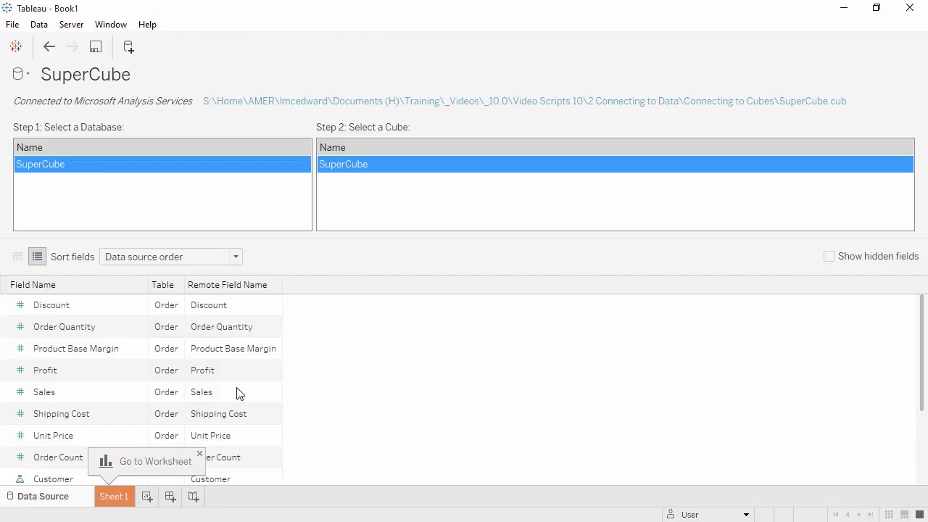
pyautogui.click(102, 380)
pyautogui.click(19, 371)
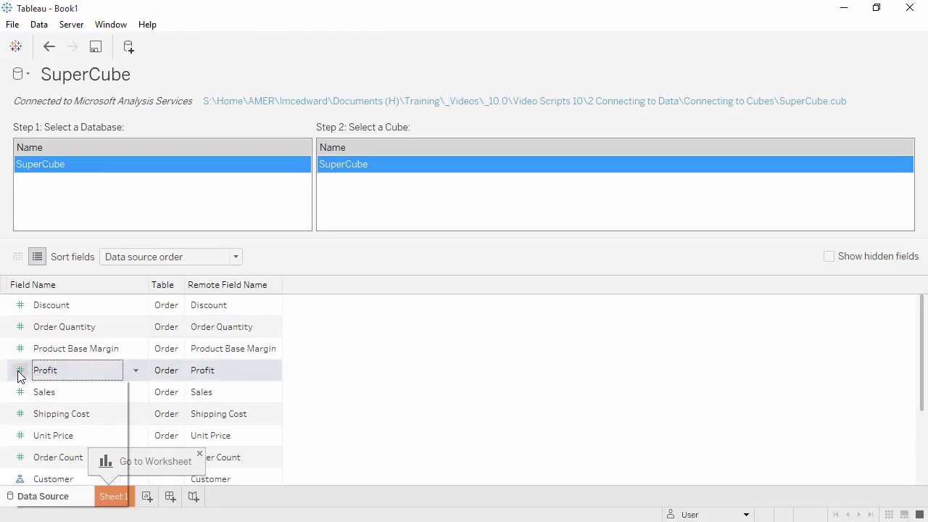
pyautogui.click(318, 380)
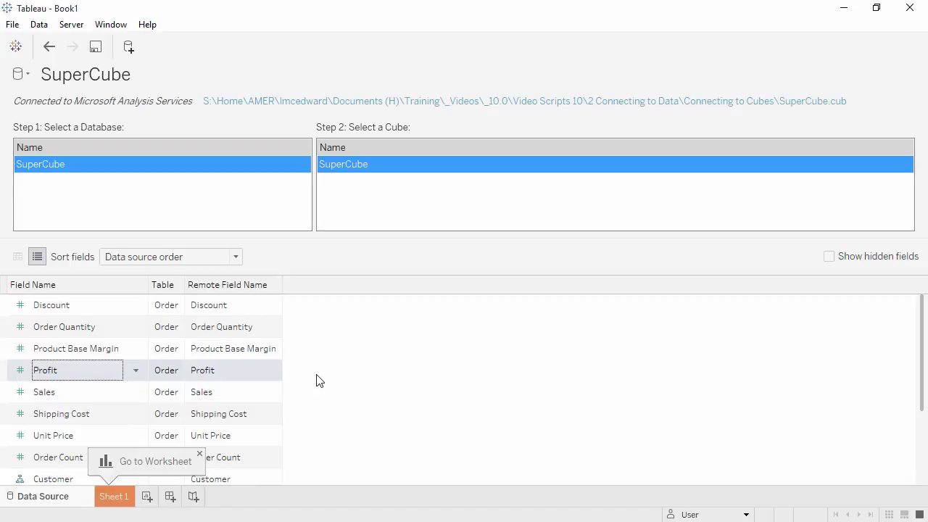
pyautogui.click(20, 261)
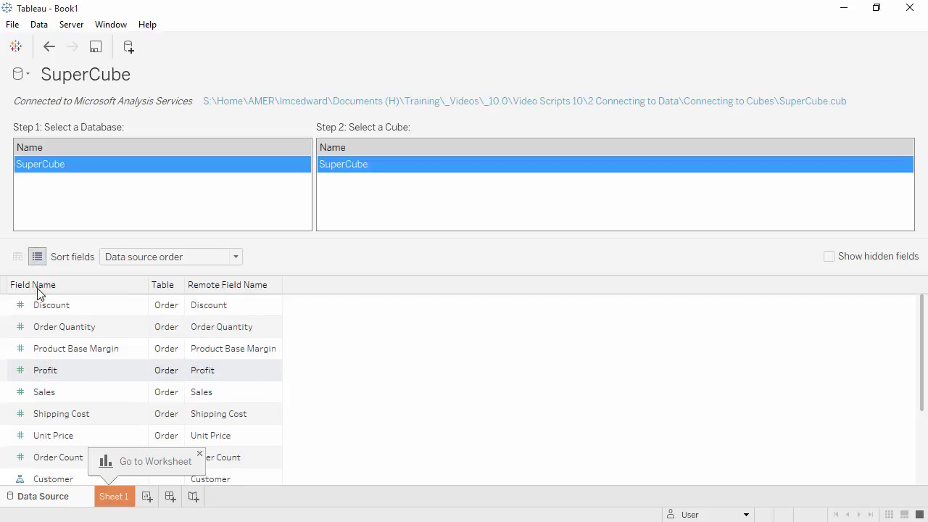
# Step: On Sheet 1, put Sales on Rows as one 14,907,053 bar and enlarge the dimensions list
pyautogui.click(115, 497)
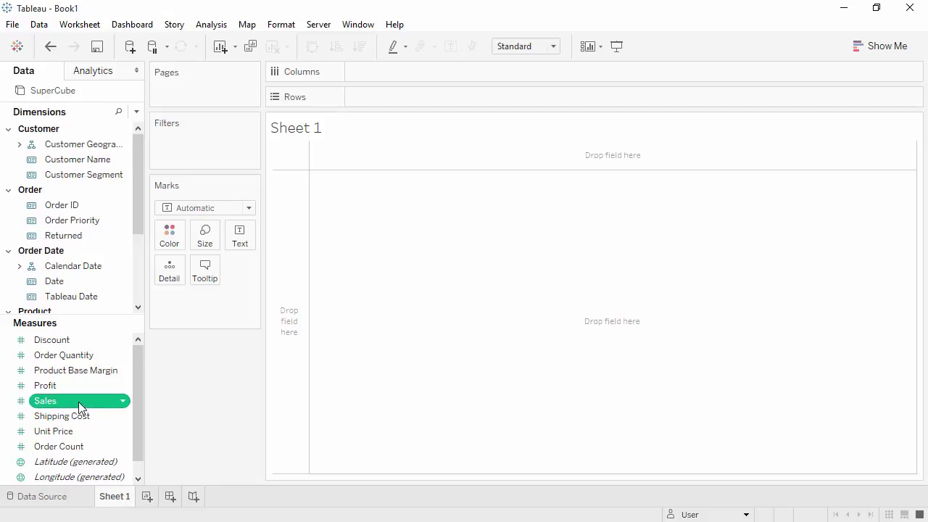
pyautogui.moveTo(78, 401); pyautogui.dragTo(416, 92)
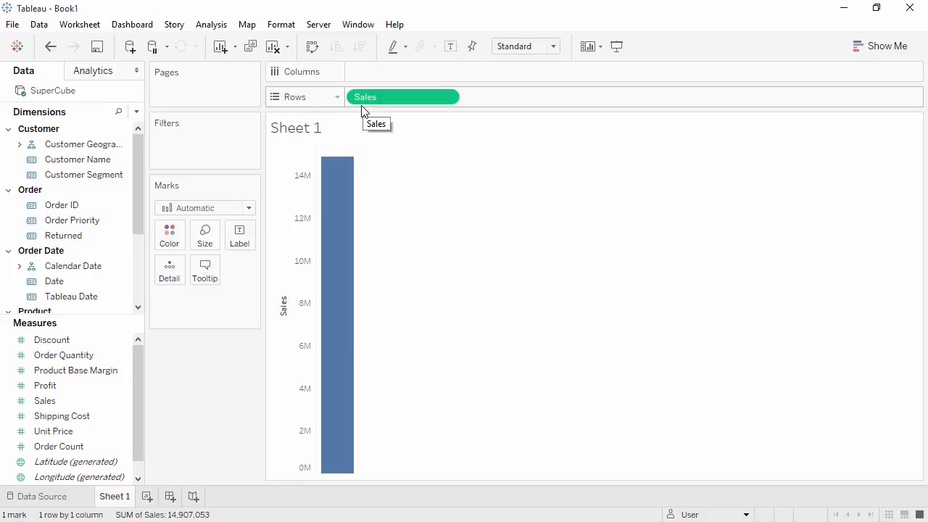
pyautogui.rightClick(392, 97)
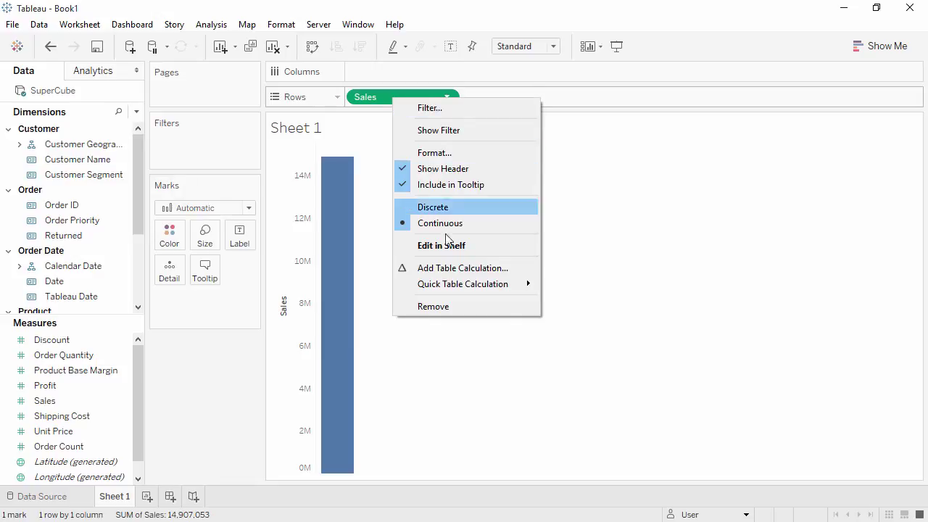
pyautogui.moveTo(457, 288)
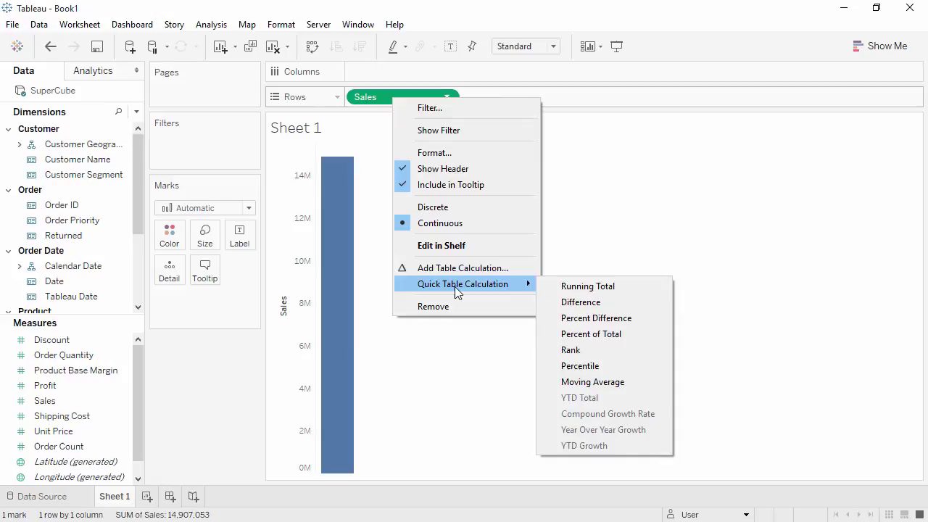
pyautogui.click(213, 369)
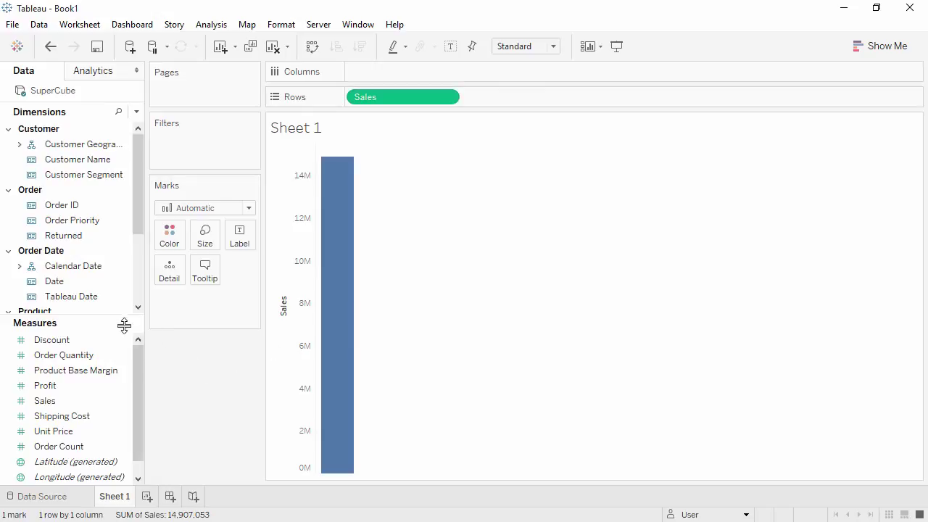
pyautogui.moveTo(106, 313); pyautogui.dragTo(94, 435)
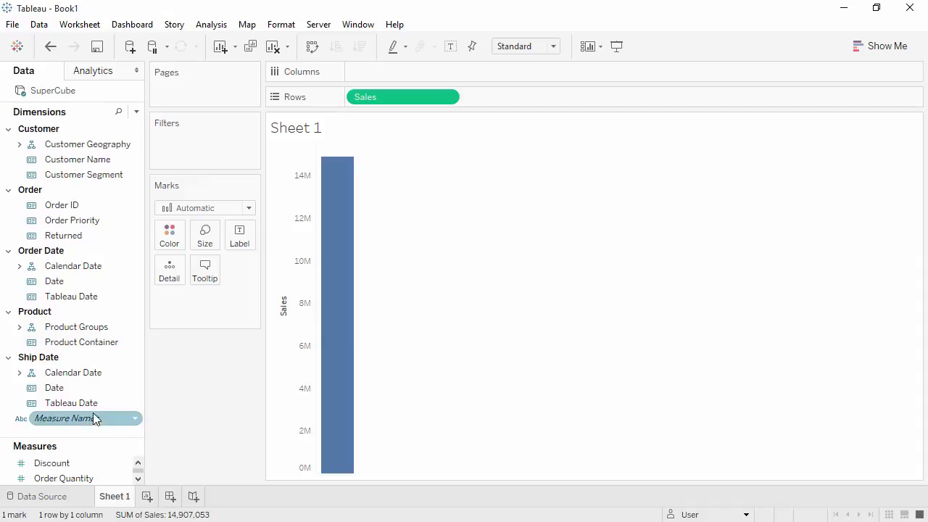
# Step: Collapse Order, expand Customer Geography and split Sales by Region into Central, East, South and West bars
pyautogui.click(8, 190)
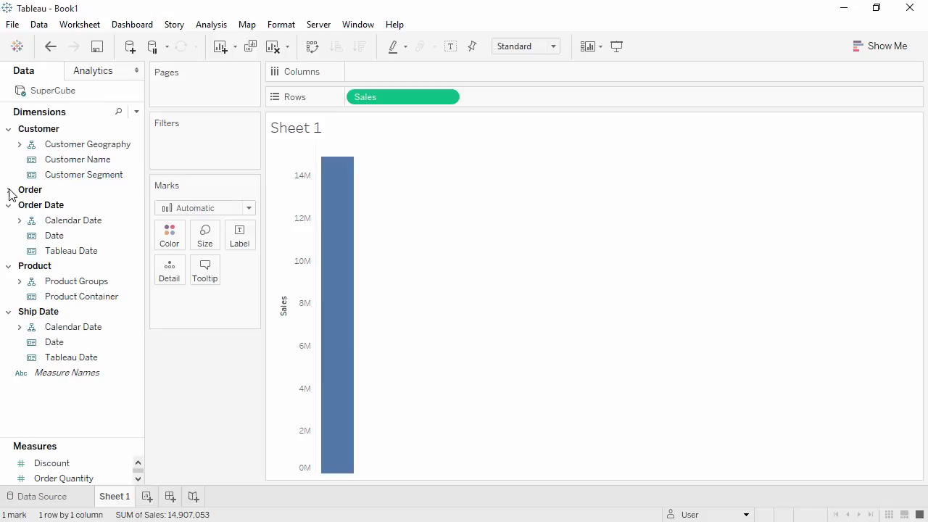
pyautogui.click(20, 145)
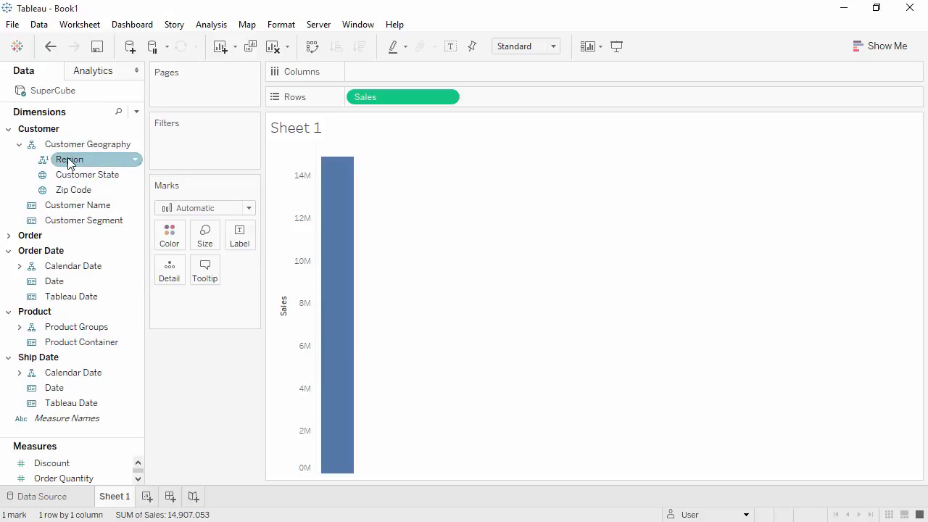
pyautogui.moveTo(70, 162); pyautogui.dragTo(366, 76)
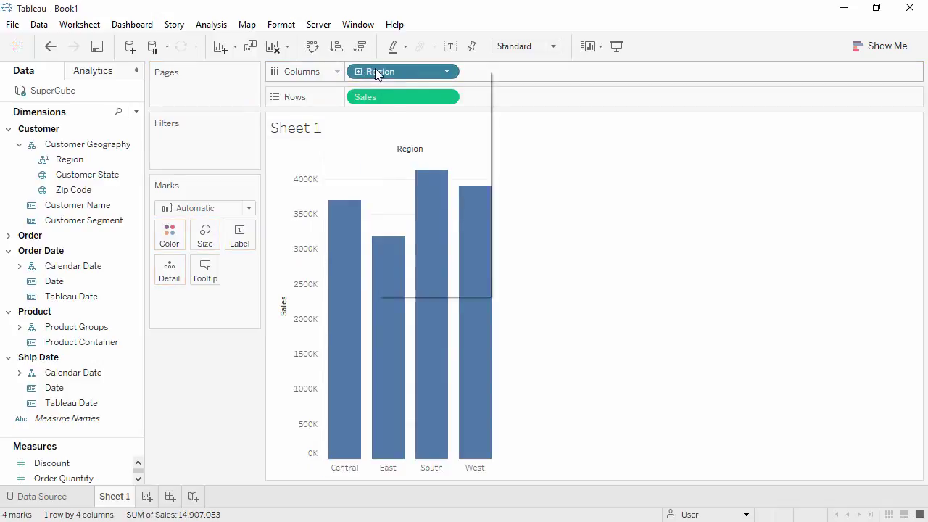
# Step: Show a Customer Geography filter card from the Region pill and collapse its Central and East entries
pyautogui.rightClick(376, 75)
pyautogui.click(397, 99)
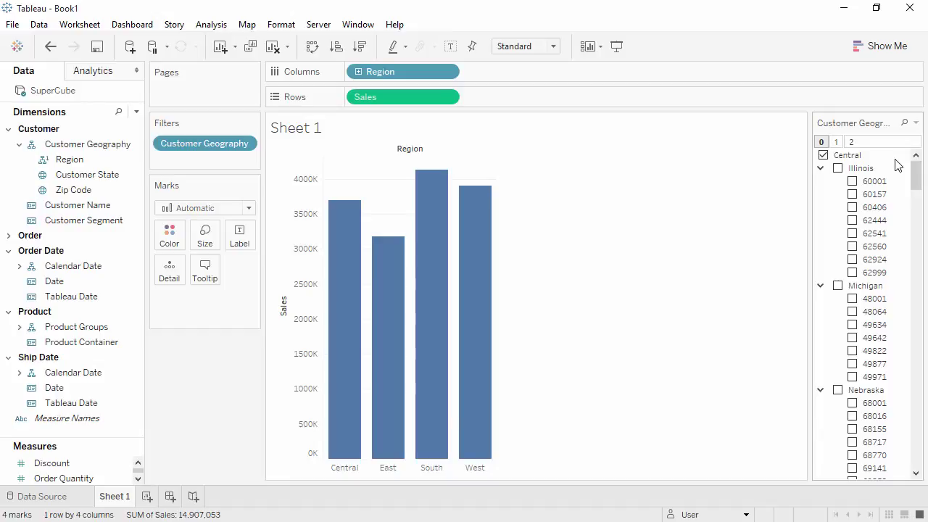
pyautogui.click(852, 159)
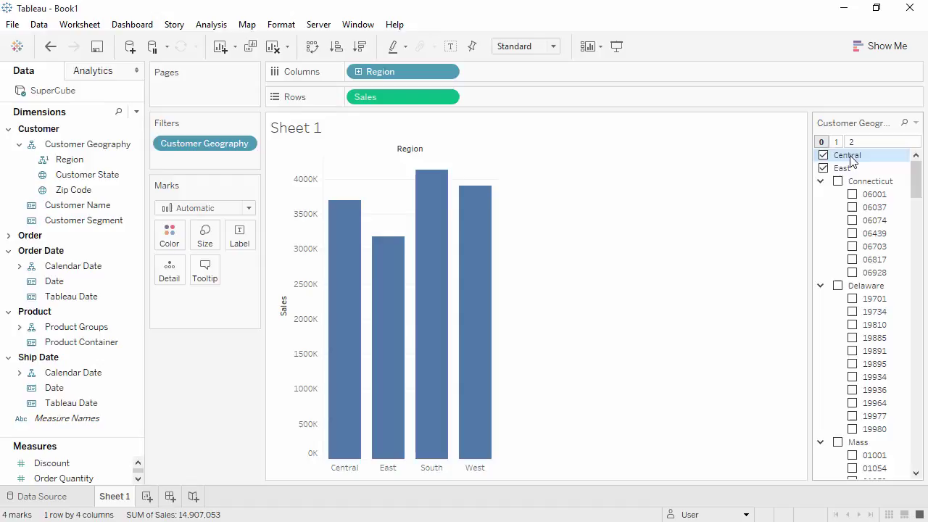
pyautogui.click(845, 169)
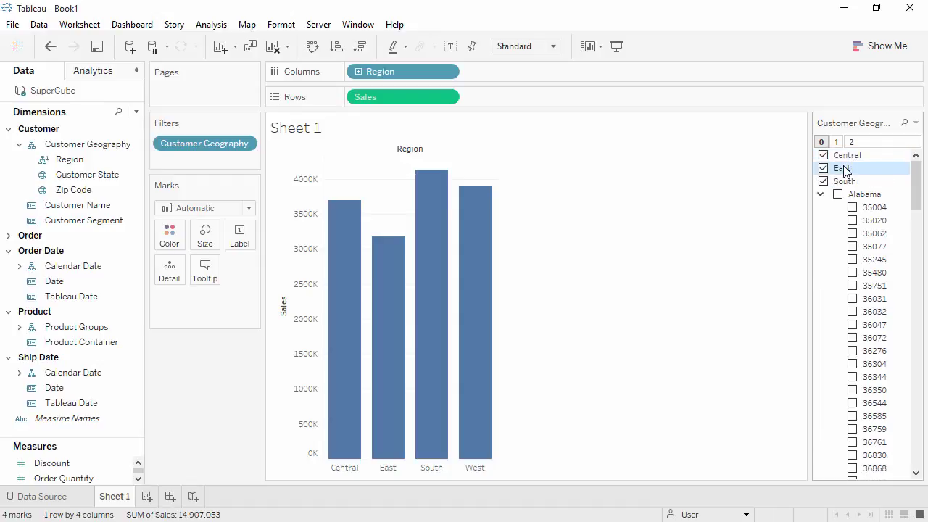
# Step: On a new Sheet 2, chart Sales by Order Date Calendar Date, drilling from Year Name into Quarter Name
pyautogui.click(146, 497)
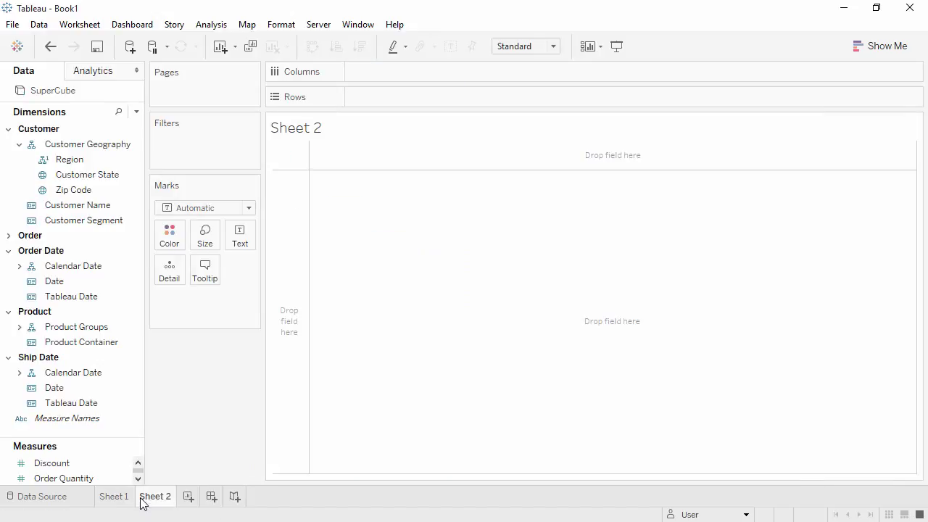
pyautogui.moveTo(89, 437); pyautogui.dragTo(87, 385)
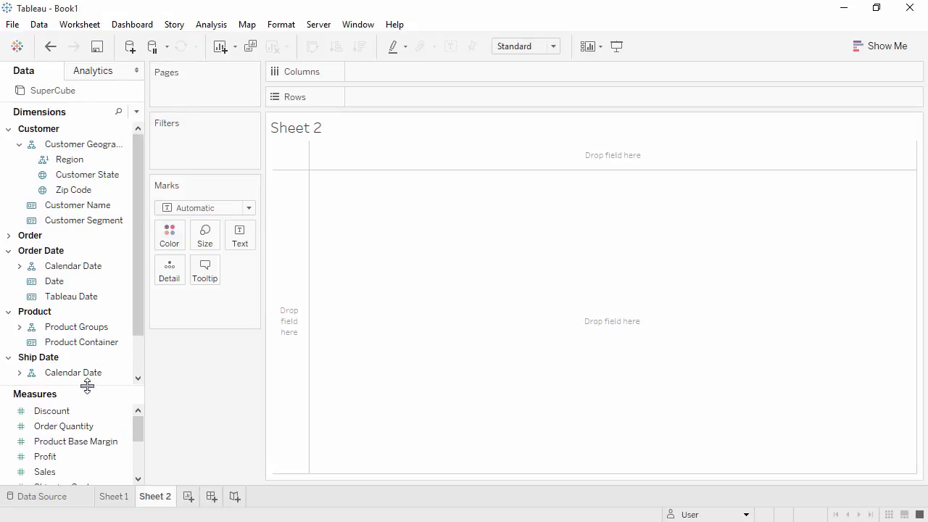
pyautogui.doubleClick(78, 471)
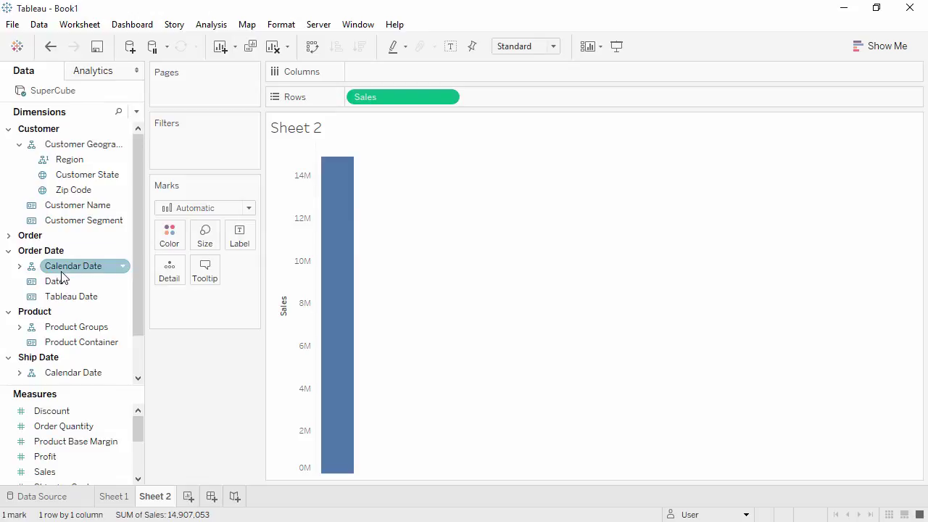
pyautogui.moveTo(60, 273); pyautogui.dragTo(390, 75)
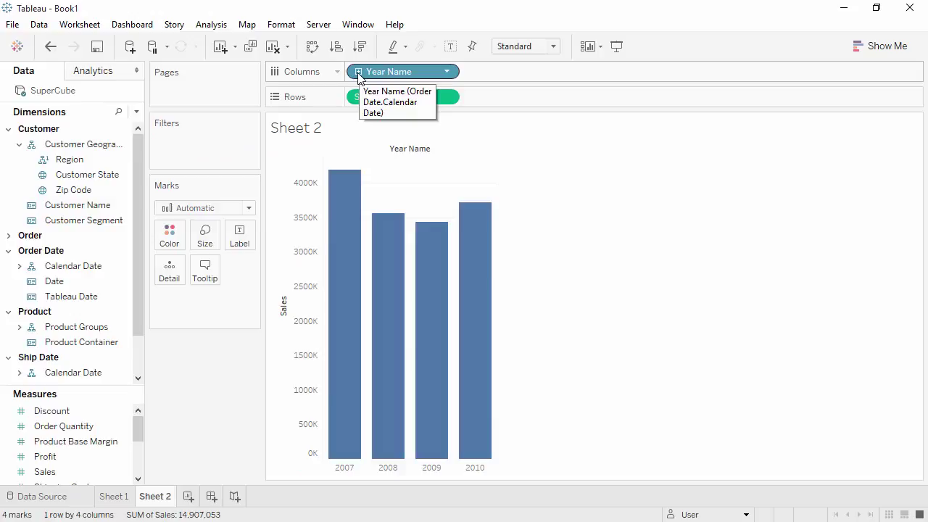
pyautogui.click(358, 73)
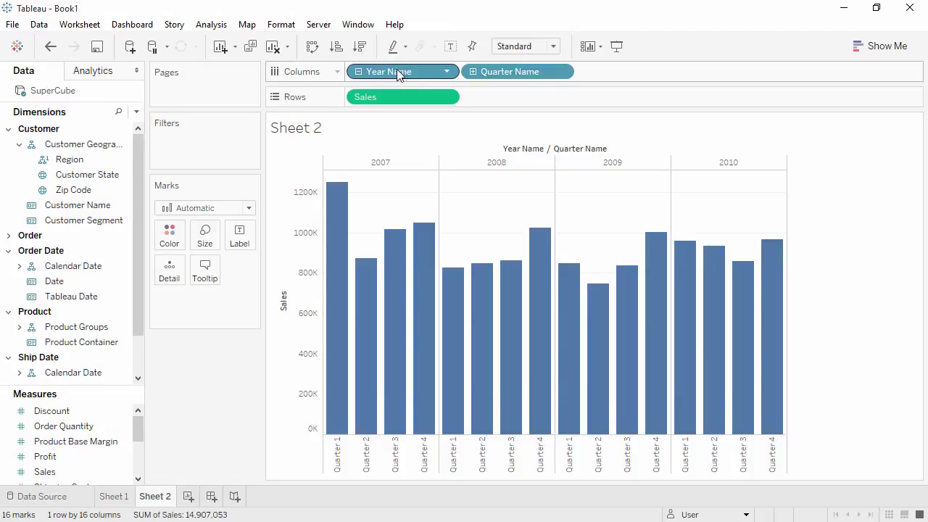
# Step: Remove Year Name from Columns and show a hierarchical Calendar Date filter from the Quarter Name pill
pyautogui.moveTo(393, 82); pyautogui.dragTo(234, 371)
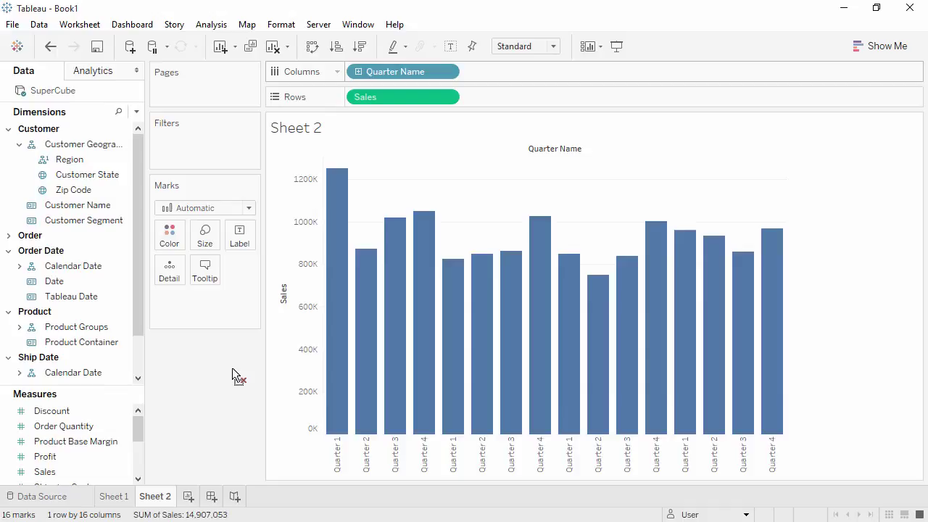
pyautogui.rightClick(379, 77)
pyautogui.click(423, 108)
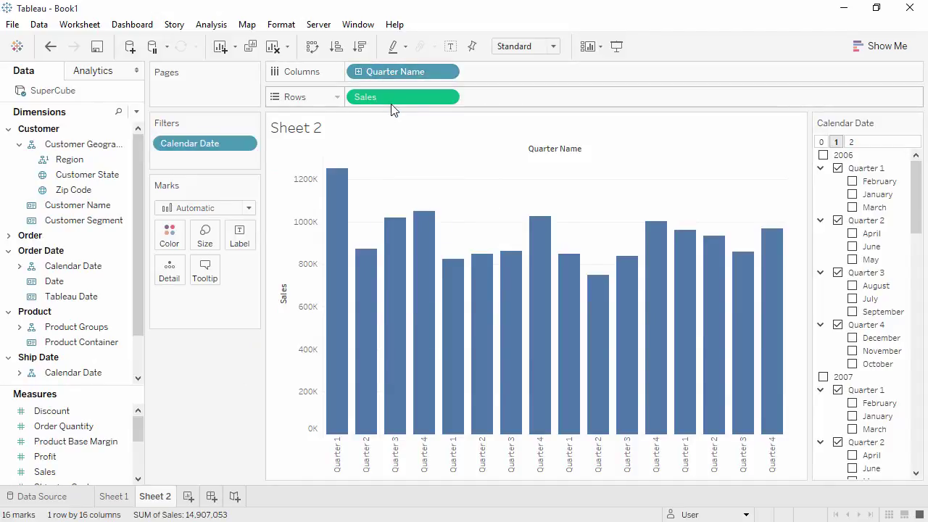
pyautogui.click(916, 122)
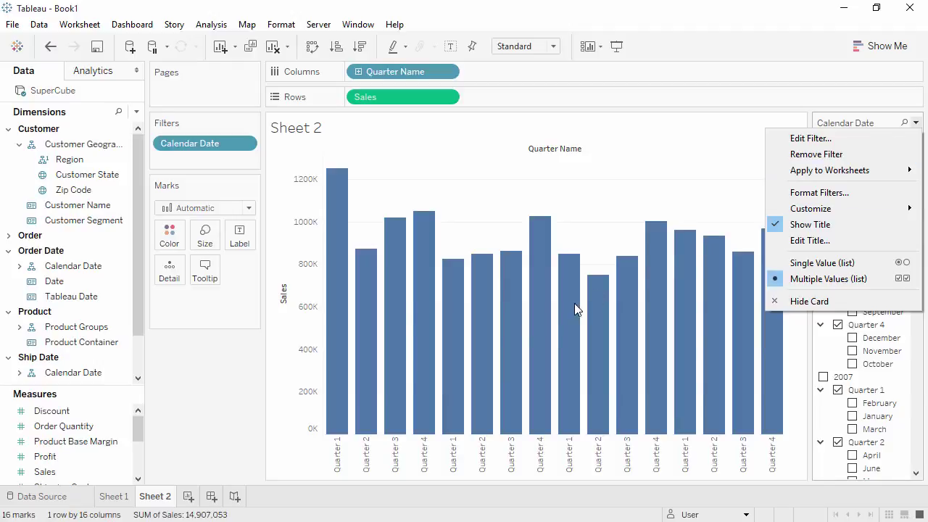
pyautogui.click(210, 358)
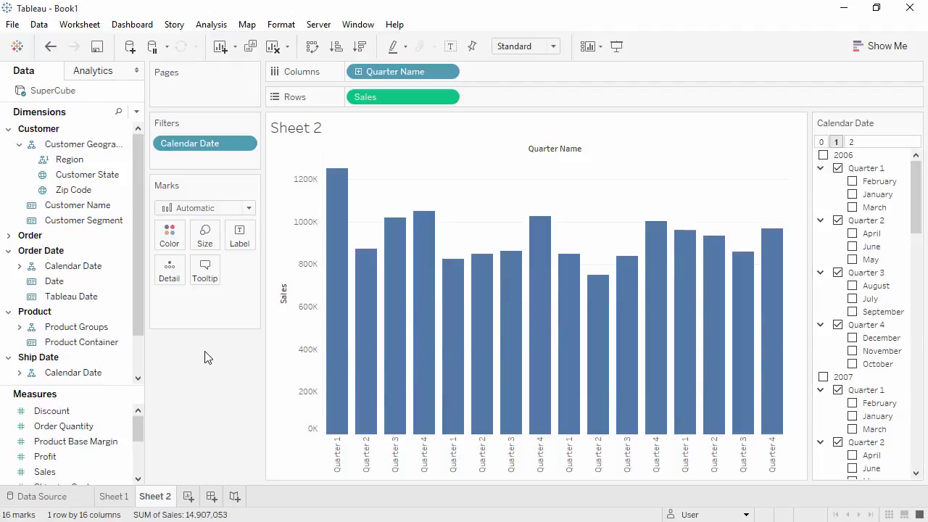
pyautogui.click(112, 266)
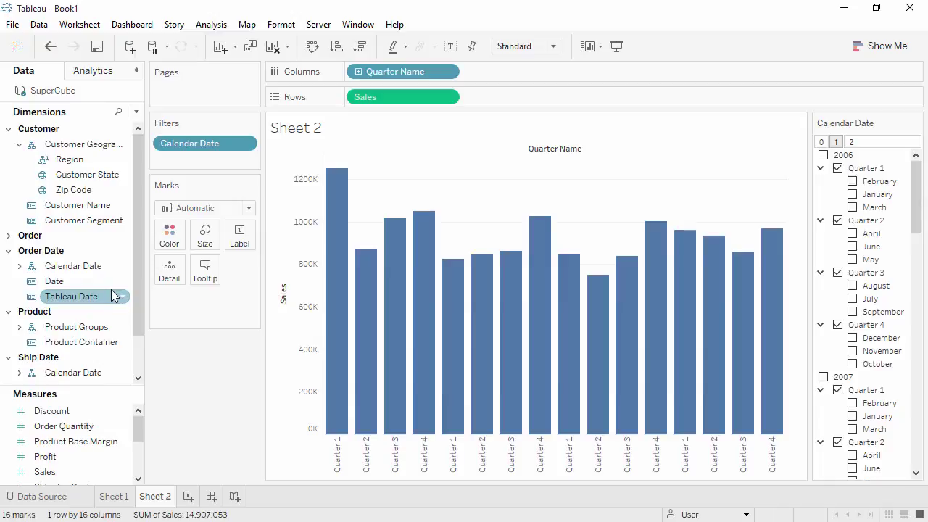
# Step: Make Tableau Date a Date field and replace Quarter Name with it on Columns for a continuous line
pyautogui.click(31, 297)
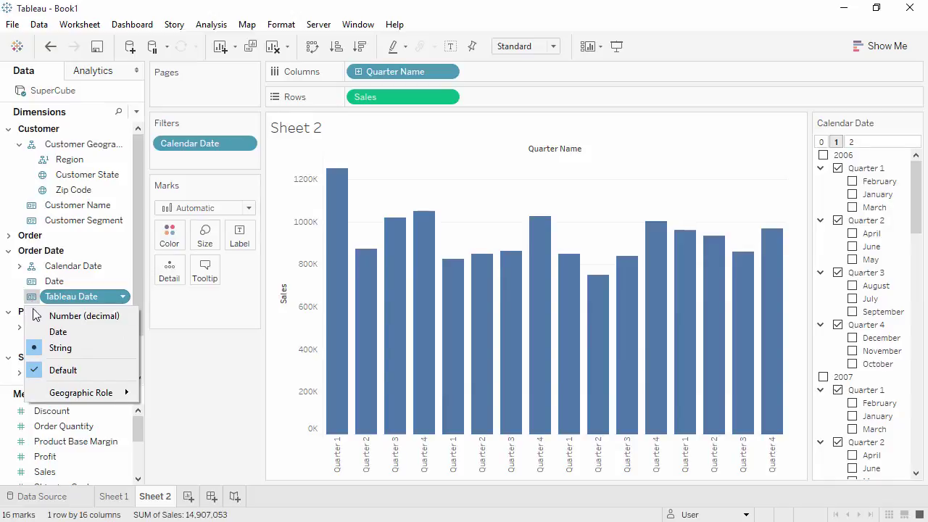
pyautogui.click(39, 333)
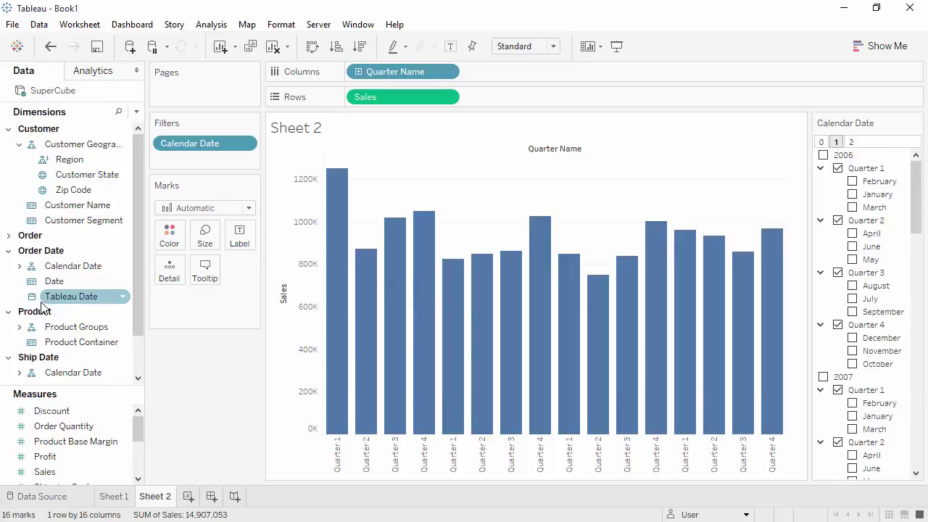
pyautogui.moveTo(58, 297); pyautogui.dragTo(519, 71)
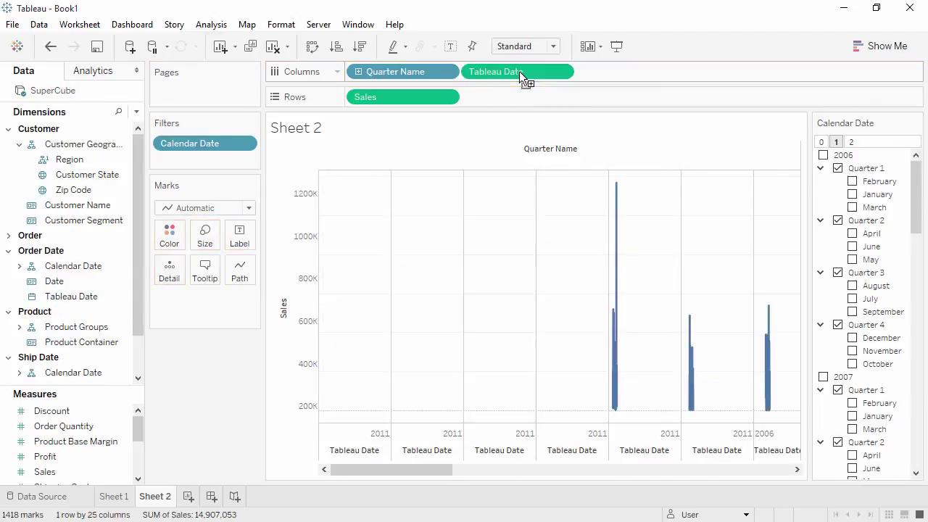
pyautogui.moveTo(393, 77); pyautogui.dragTo(205, 377)
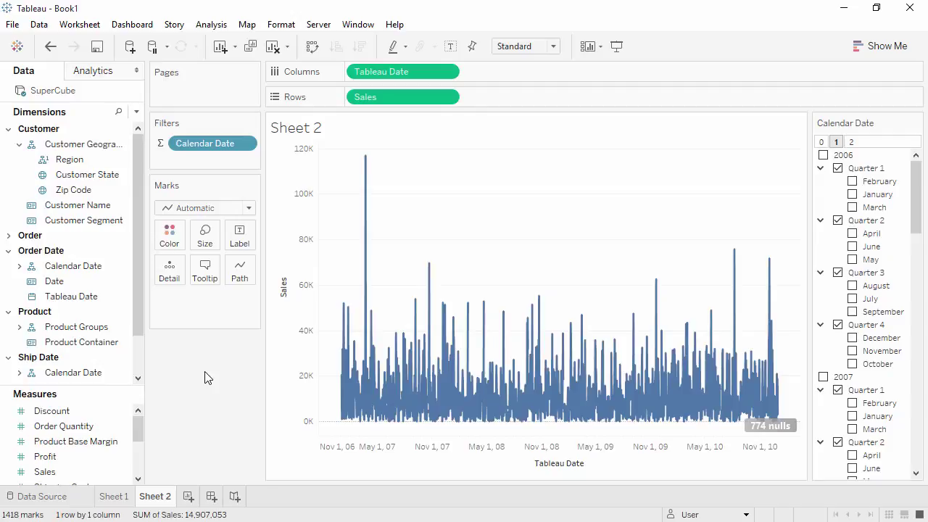
# Step: Undo back to the quarterly bars, add a Tableau Date range filter, and start a new Sheet 3
pyautogui.click(50, 47)
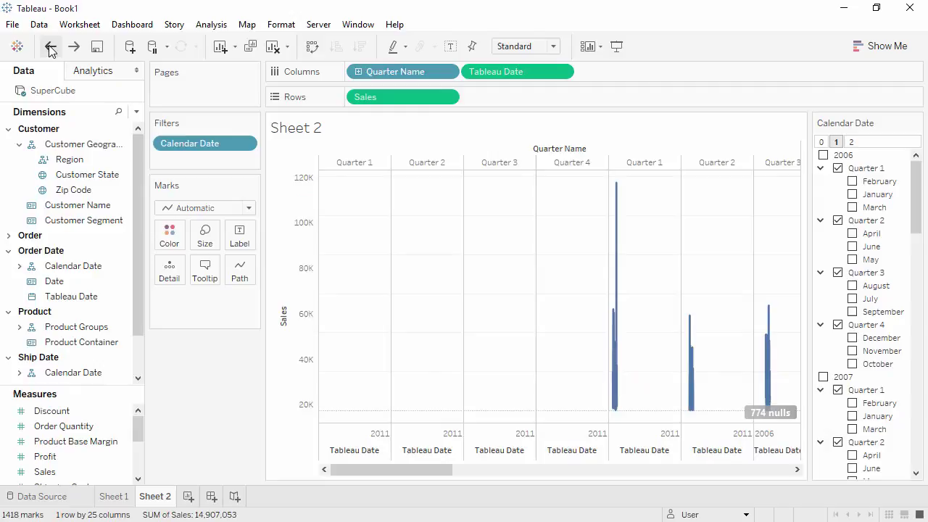
pyautogui.click(50, 47)
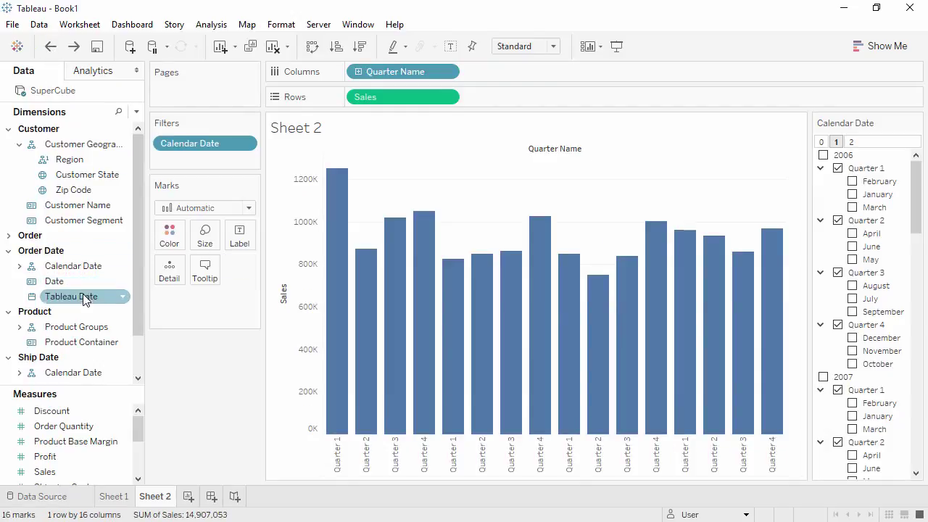
pyautogui.rightClick(85, 300)
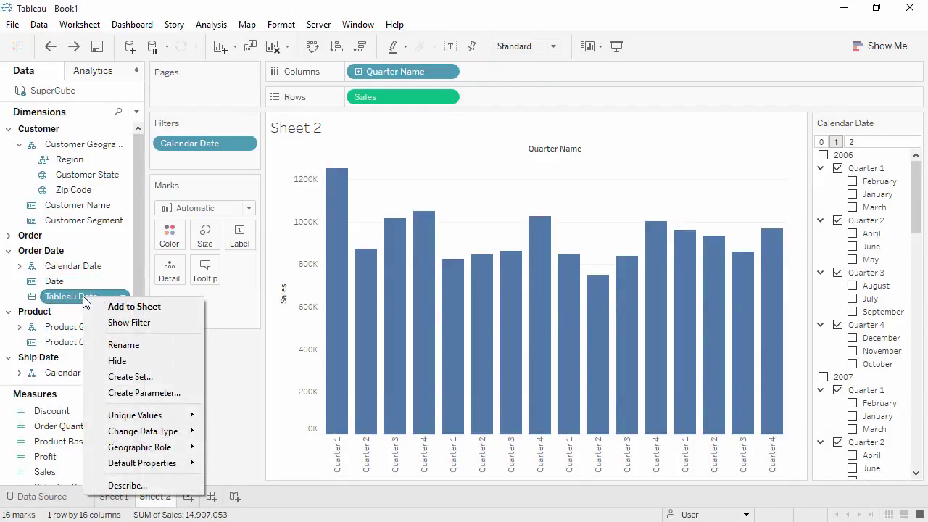
pyautogui.click(109, 323)
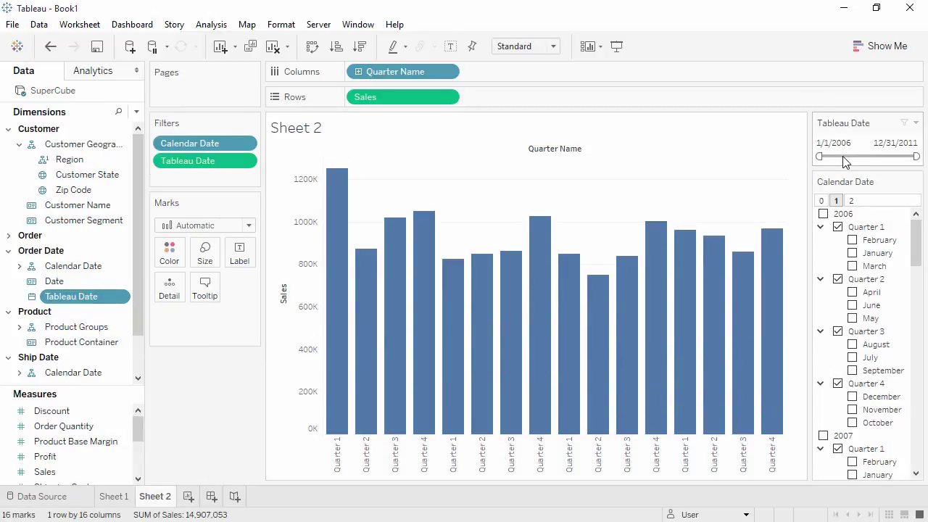
pyautogui.click(917, 123)
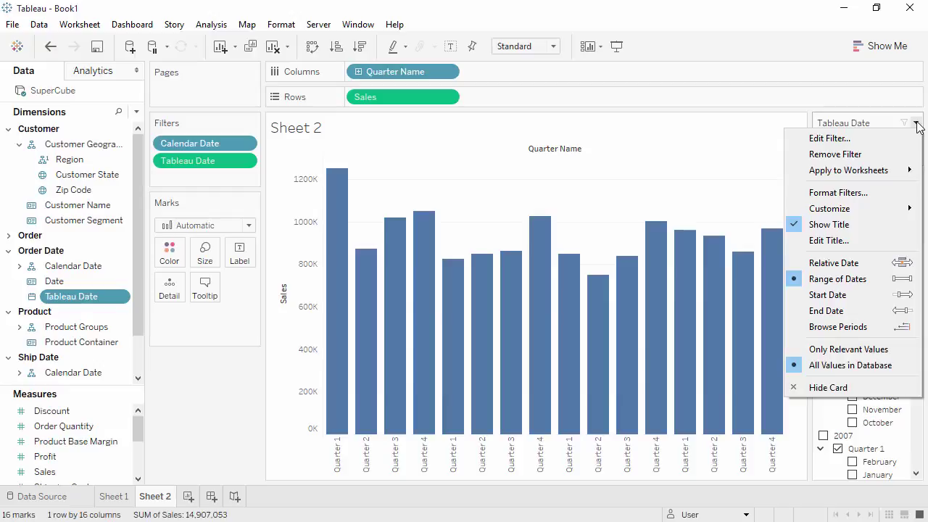
pyautogui.click(188, 499)
pyautogui.click(188, 497)
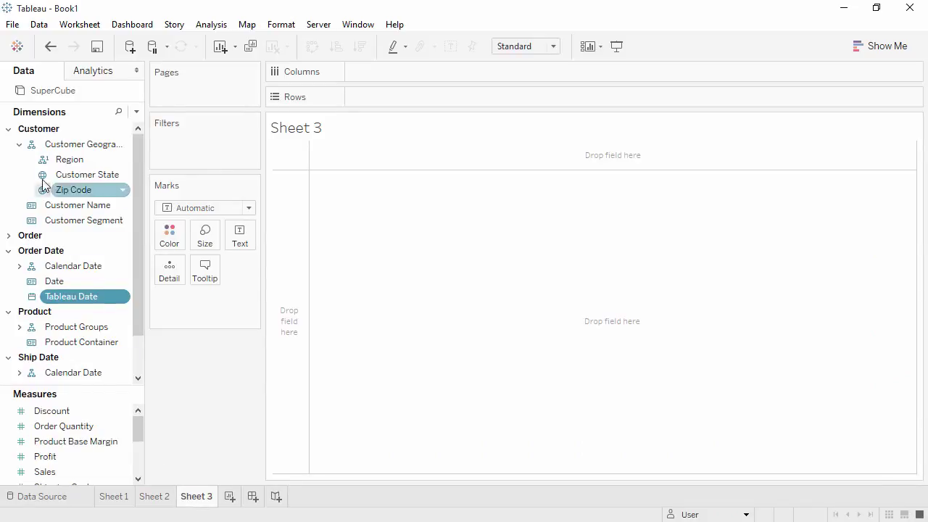
# Step: Build a 'Category Filter' set on Product Category including Furniture, Office Supplies and Technology
pyautogui.click(9, 129)
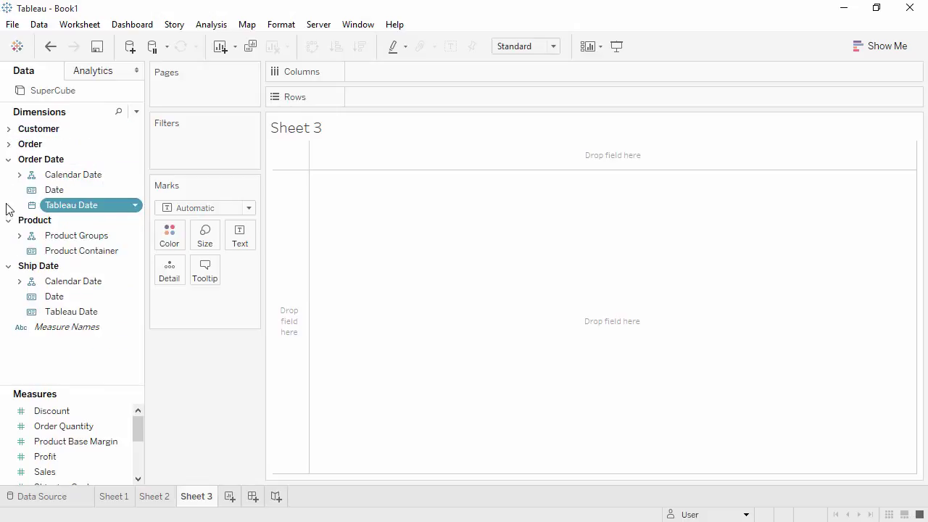
pyautogui.click(19, 236)
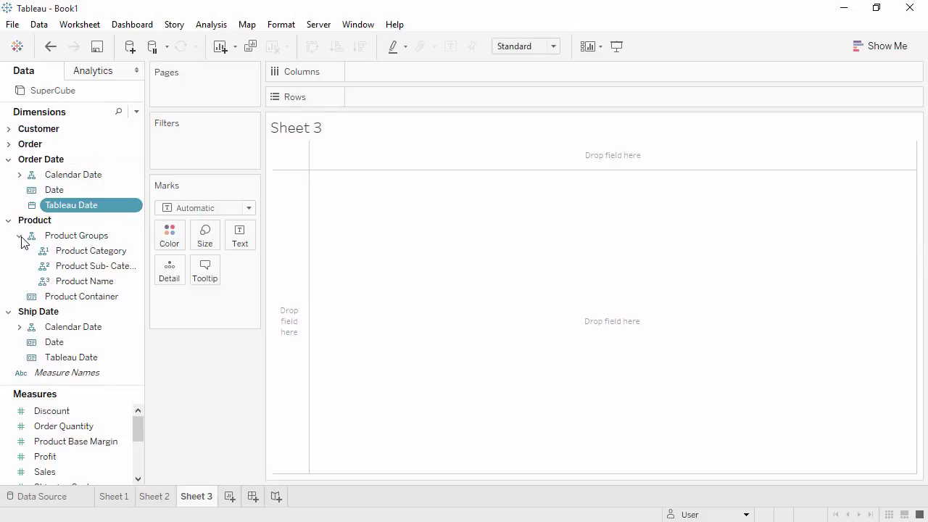
pyautogui.rightClick(73, 256)
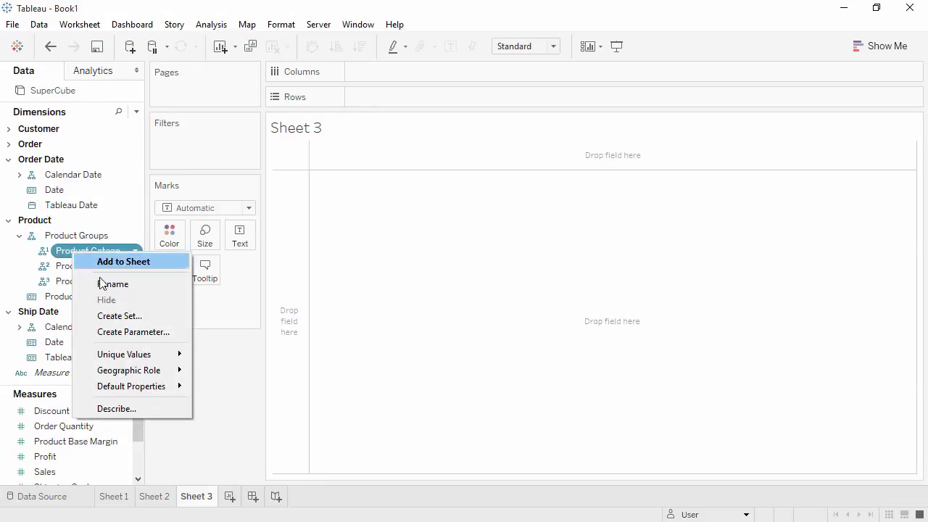
pyautogui.click(129, 319)
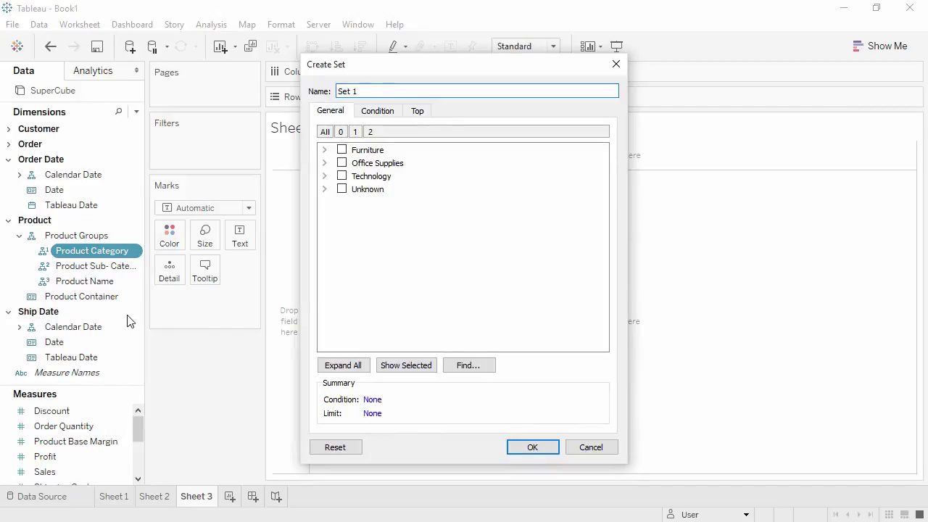
pyautogui.moveTo(357, 90); pyautogui.dragTo(332, 90)
pyautogui.write('Category Filter')
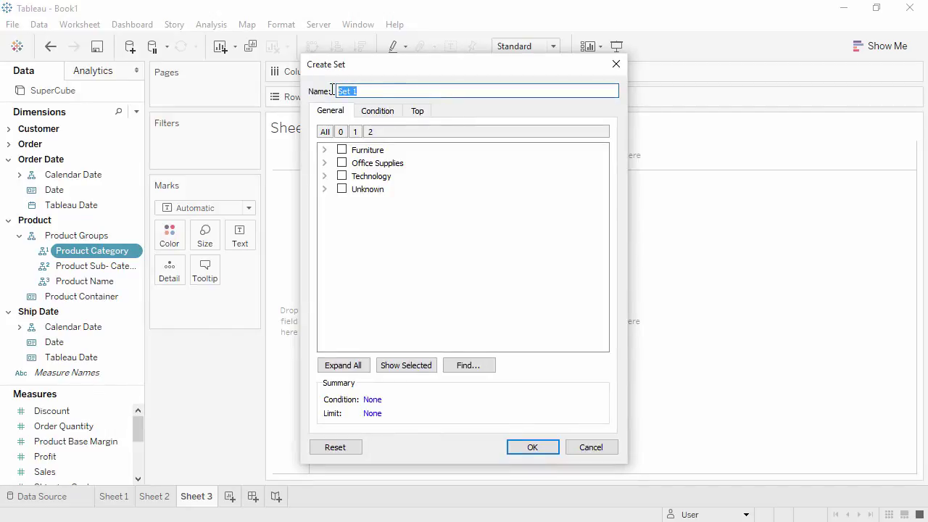
pyautogui.click(342, 149)
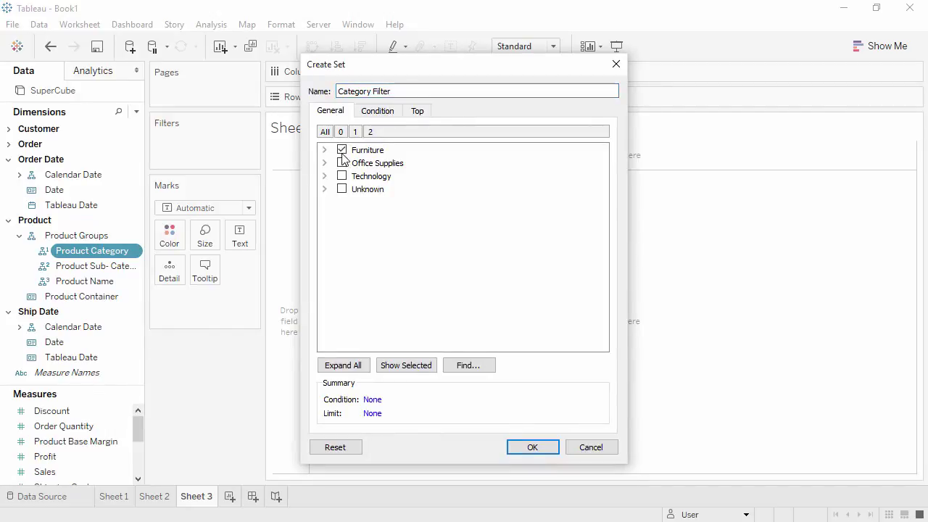
pyautogui.click(342, 162)
pyautogui.click(342, 176)
pyautogui.click(531, 446)
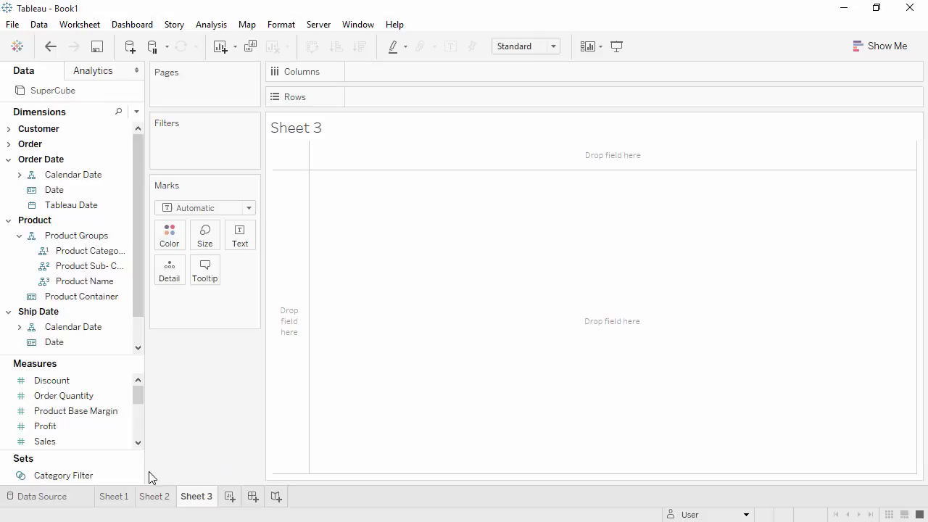
pyautogui.click(104, 478)
# Step: Chart Sales as a single bar on Sheet 3 and show the Category Filter set's filter card
pyautogui.click(85, 441)
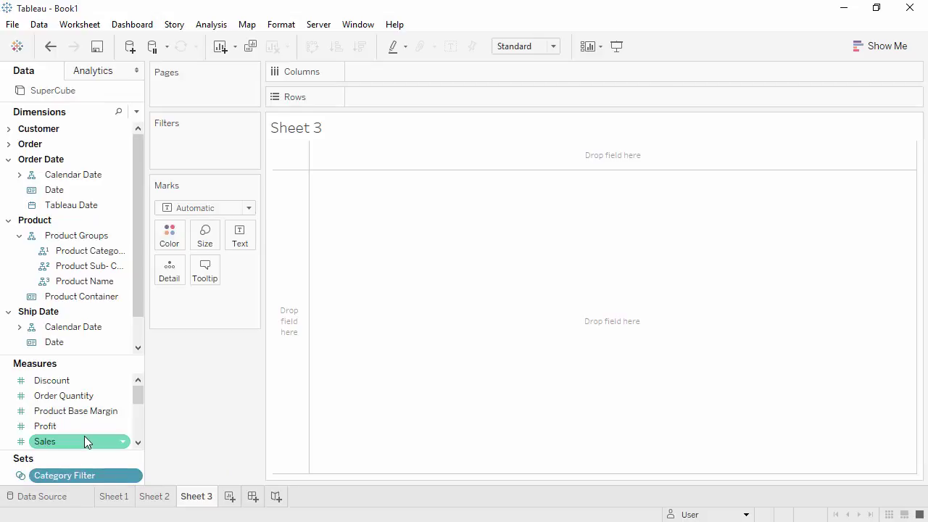
pyautogui.doubleClick(85, 441)
pyautogui.click(85, 477)
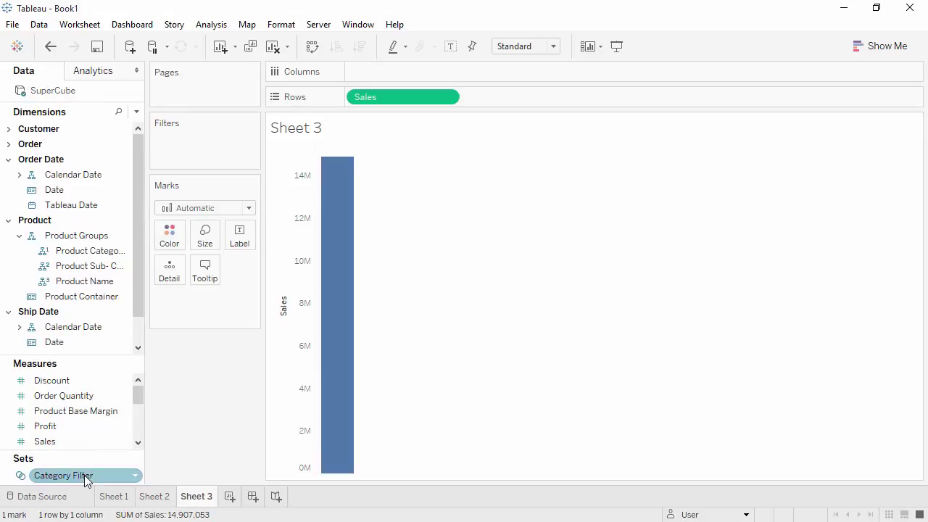
pyautogui.rightClick(85, 478)
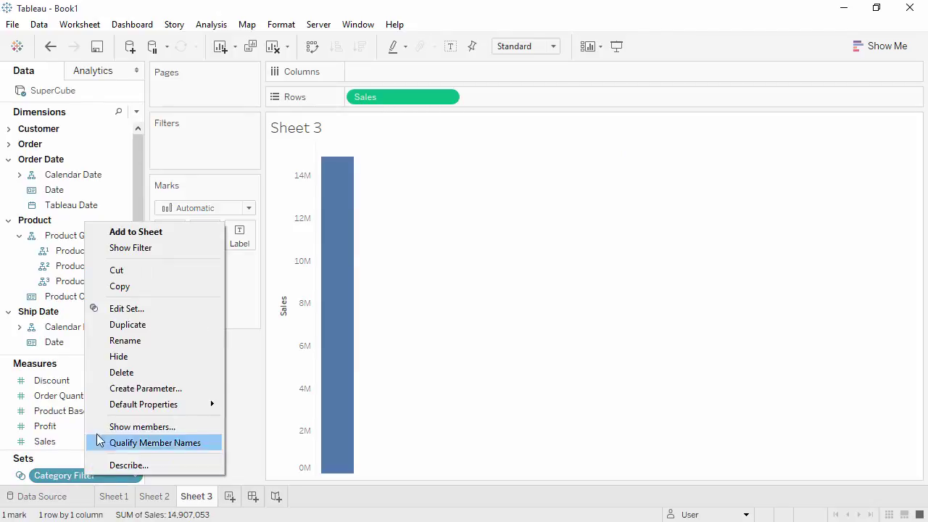
pyautogui.click(132, 249)
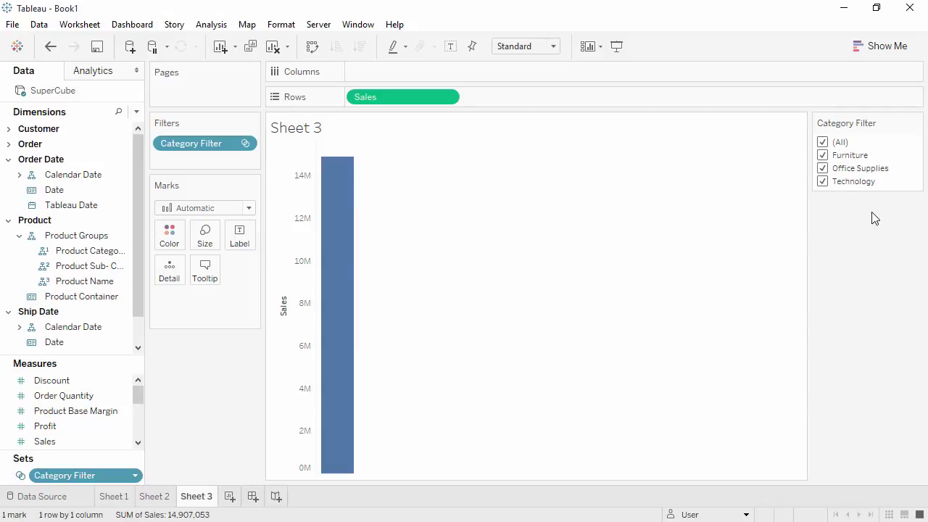
pyautogui.click(915, 123)
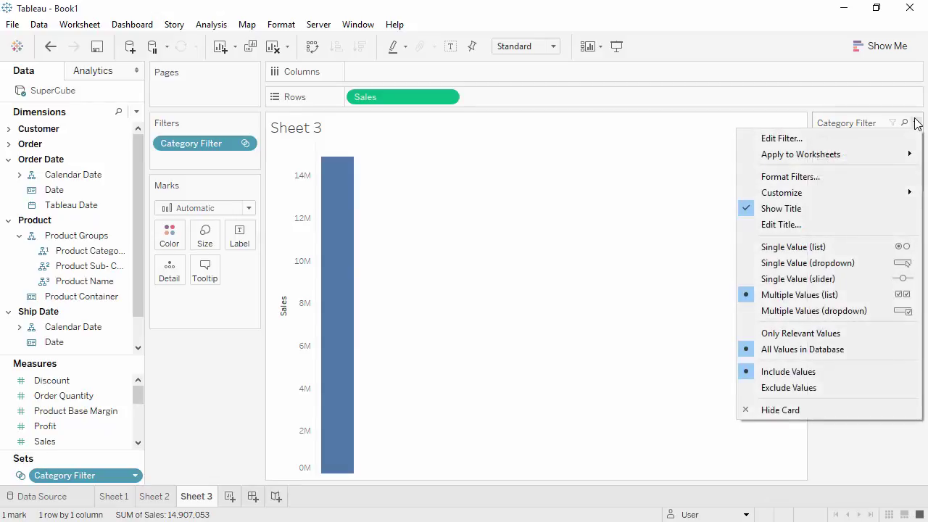